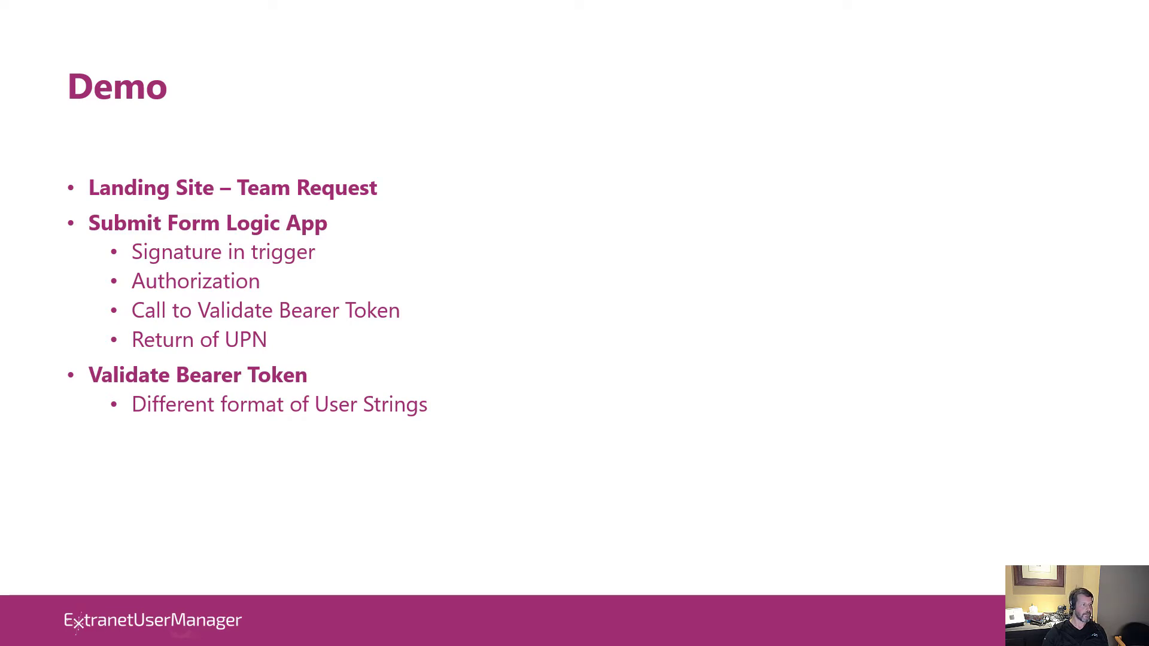
Leave the slideshow and switch to the SharePoint landing page.
key("alt+Tab")
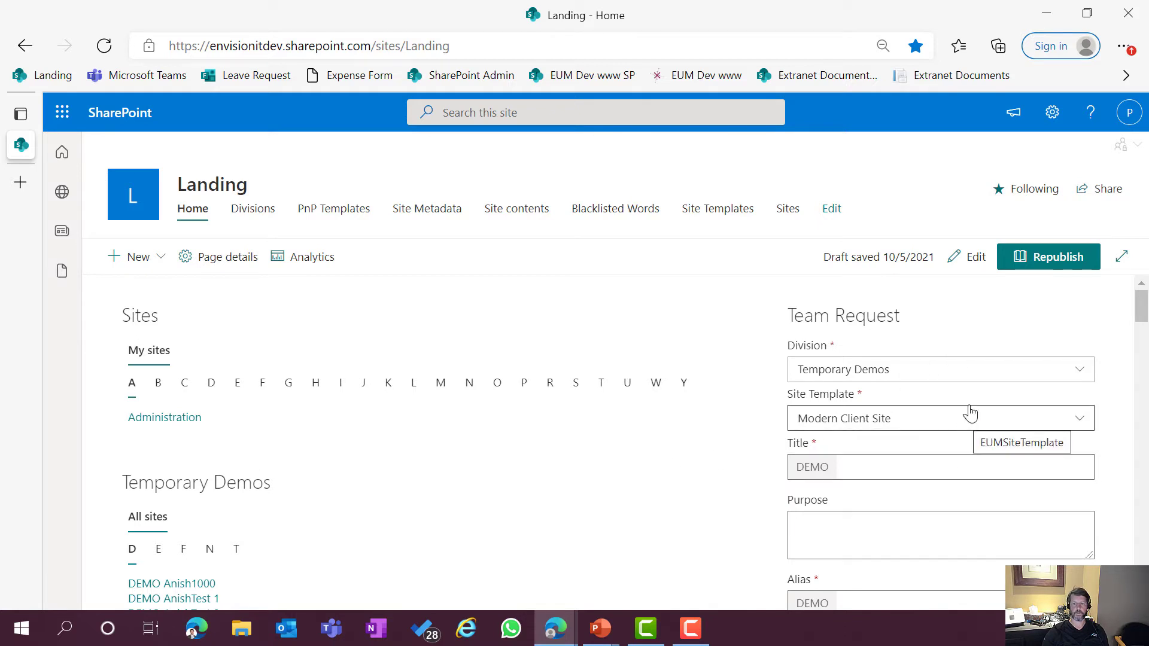
Reload the Team Request form and choose the Temporary Demos division and Modern Client Site template.
key("F5")
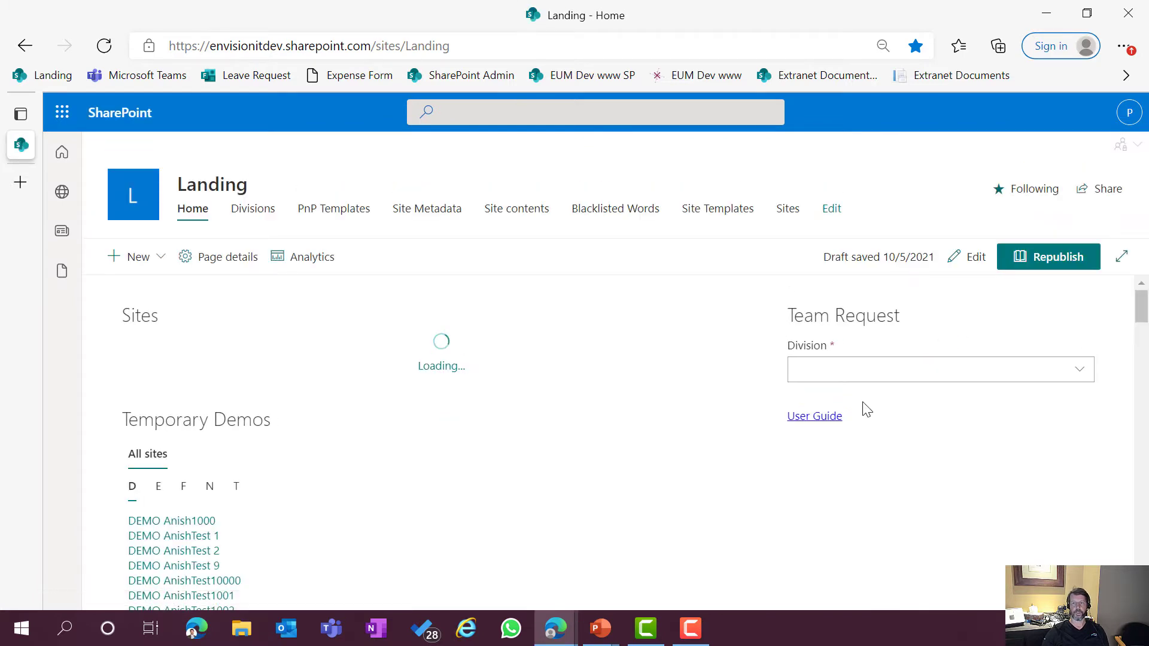
left_click(874, 376)
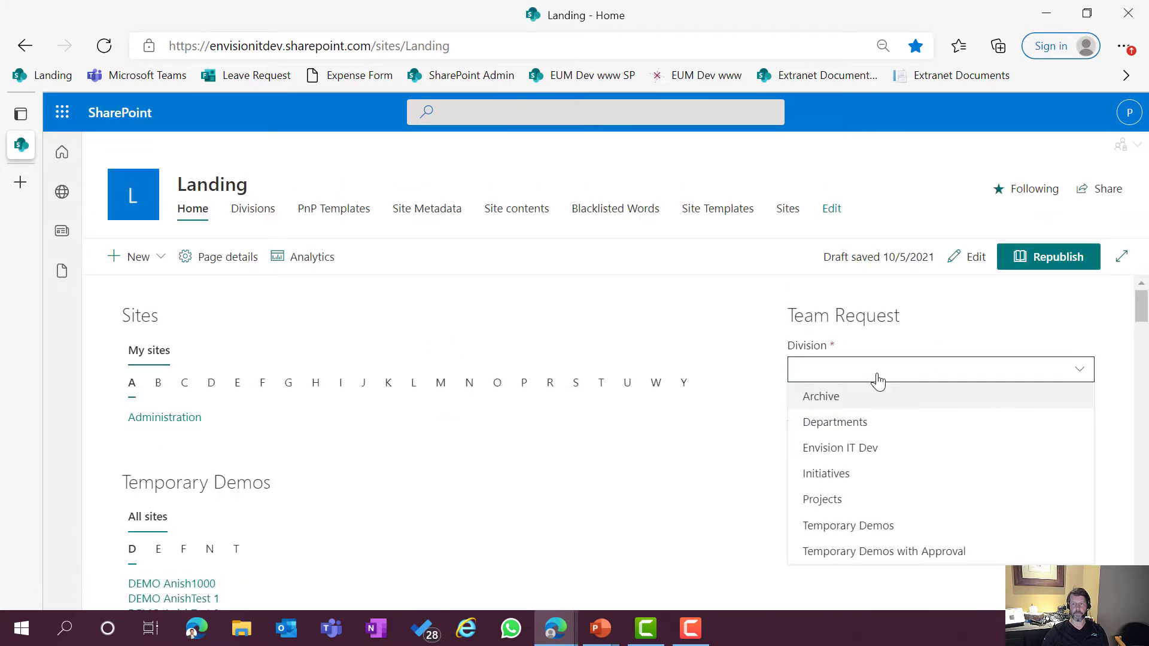
left_click(892, 527)
left_click(879, 422)
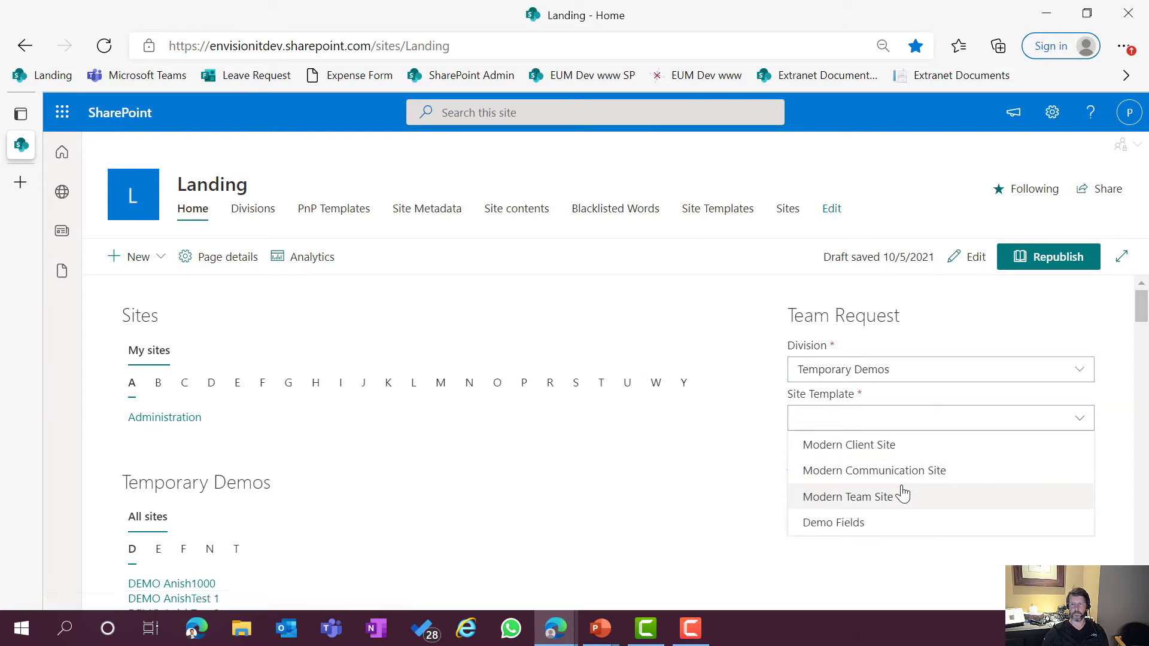
left_click(858, 446)
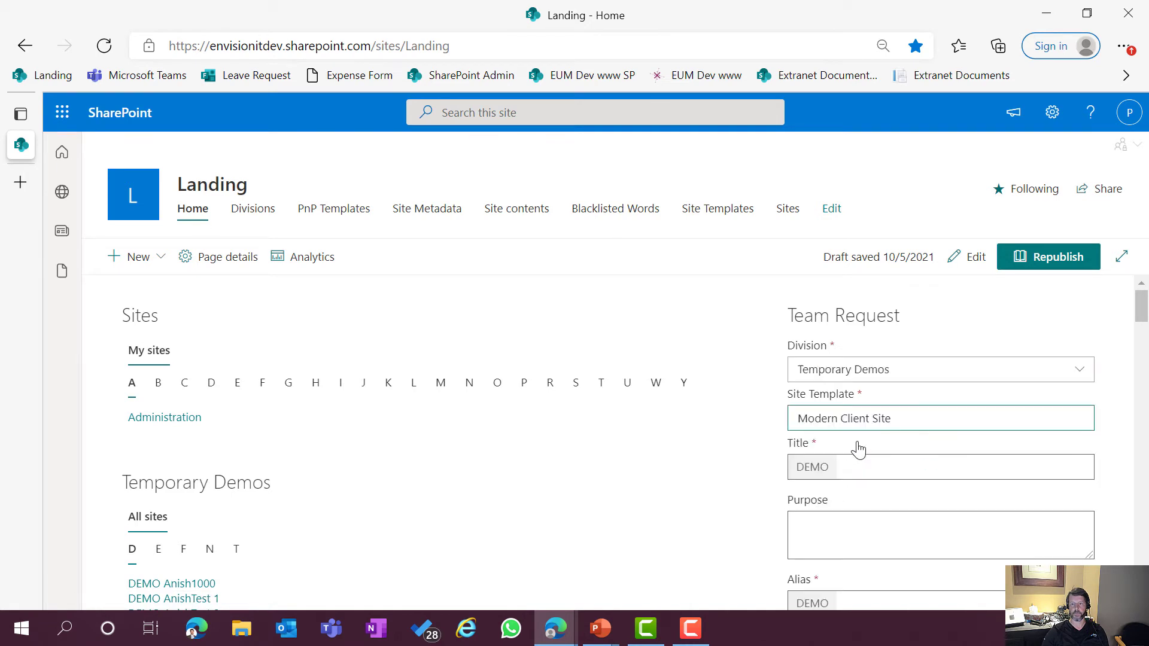
Scroll through the rest of the form, then switch to the Azure EUMSites resource group.
scroll(859, 452, "down", 2)
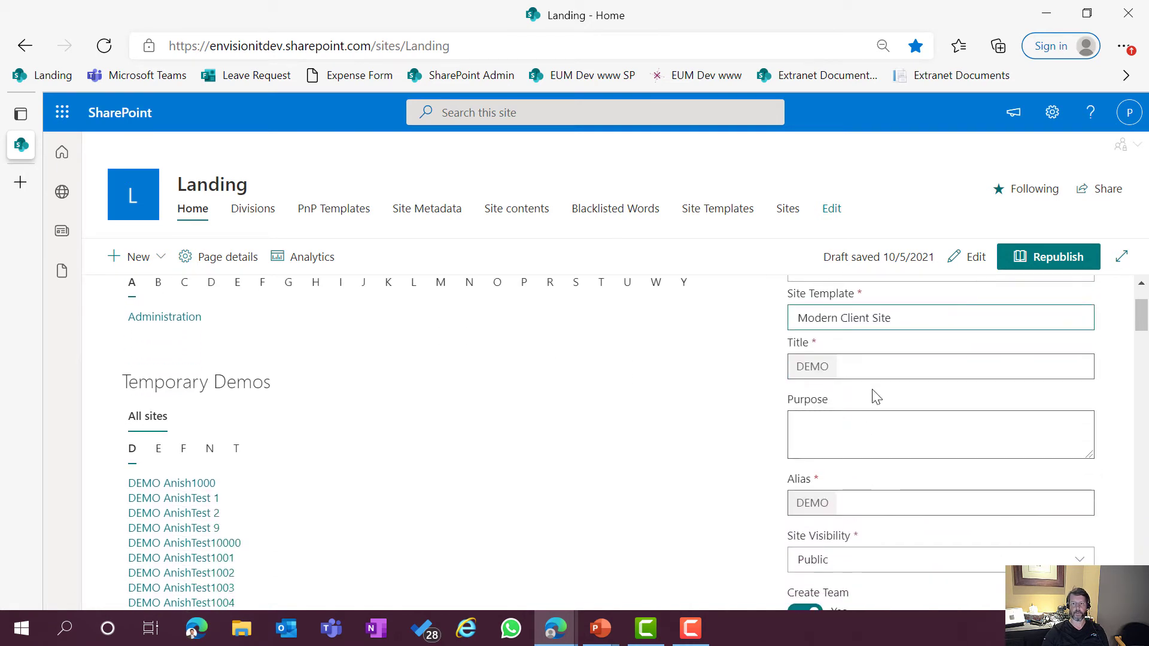
scroll(880, 413, "down", 6)
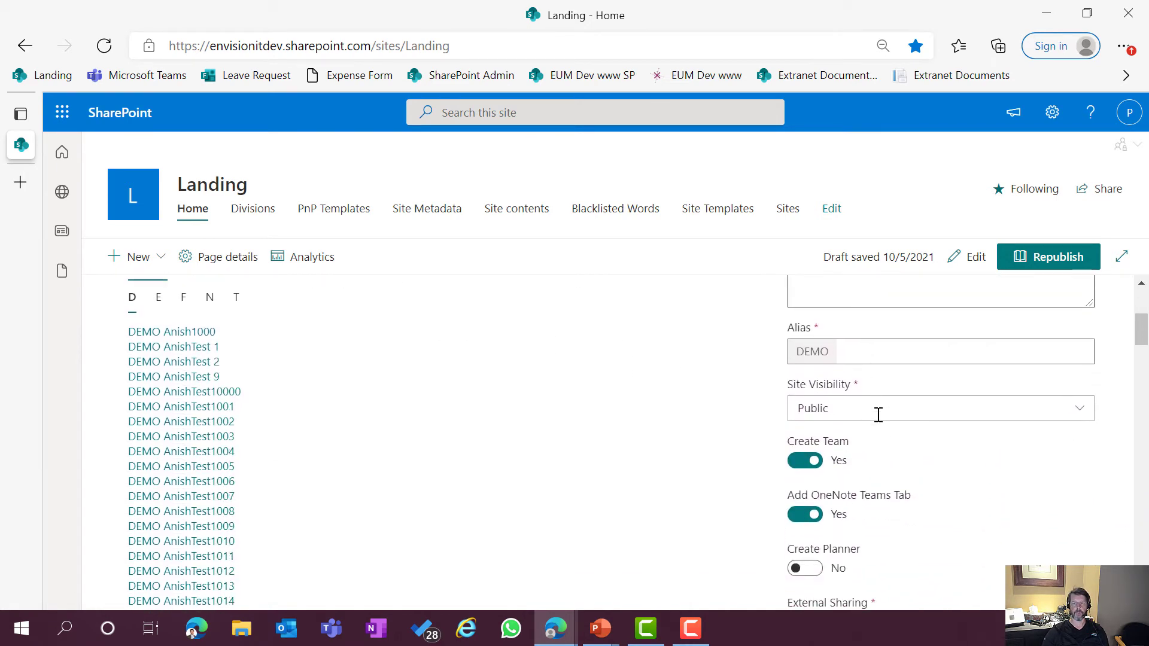
scroll(877, 422, "down", 2)
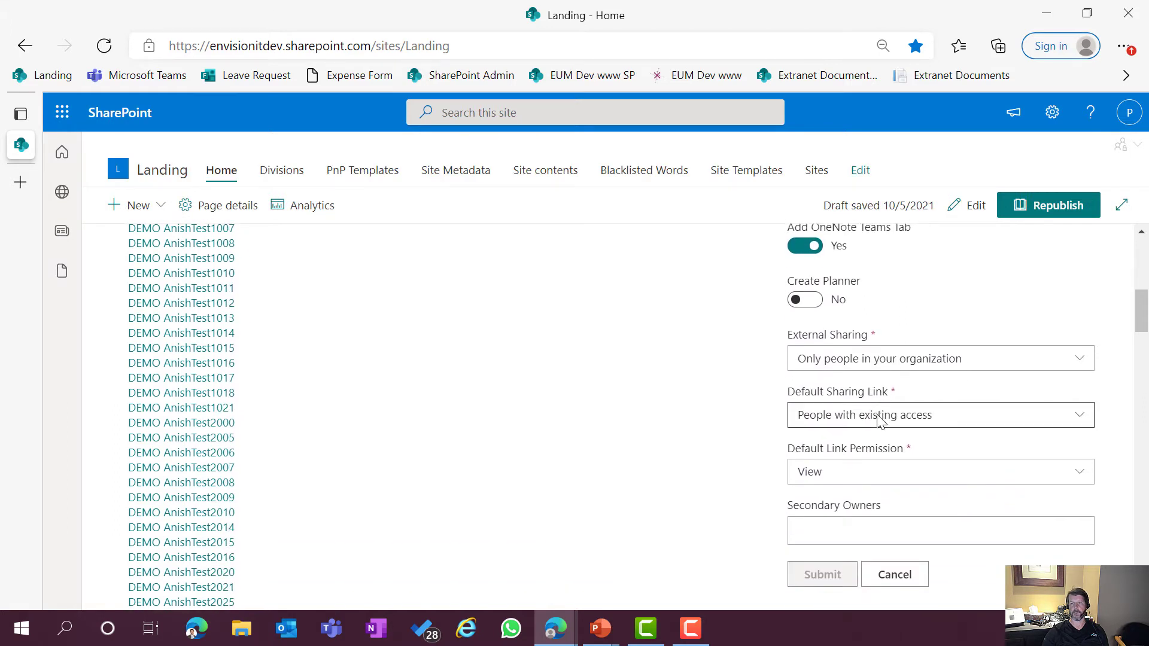
scroll(880, 420, "down", 1)
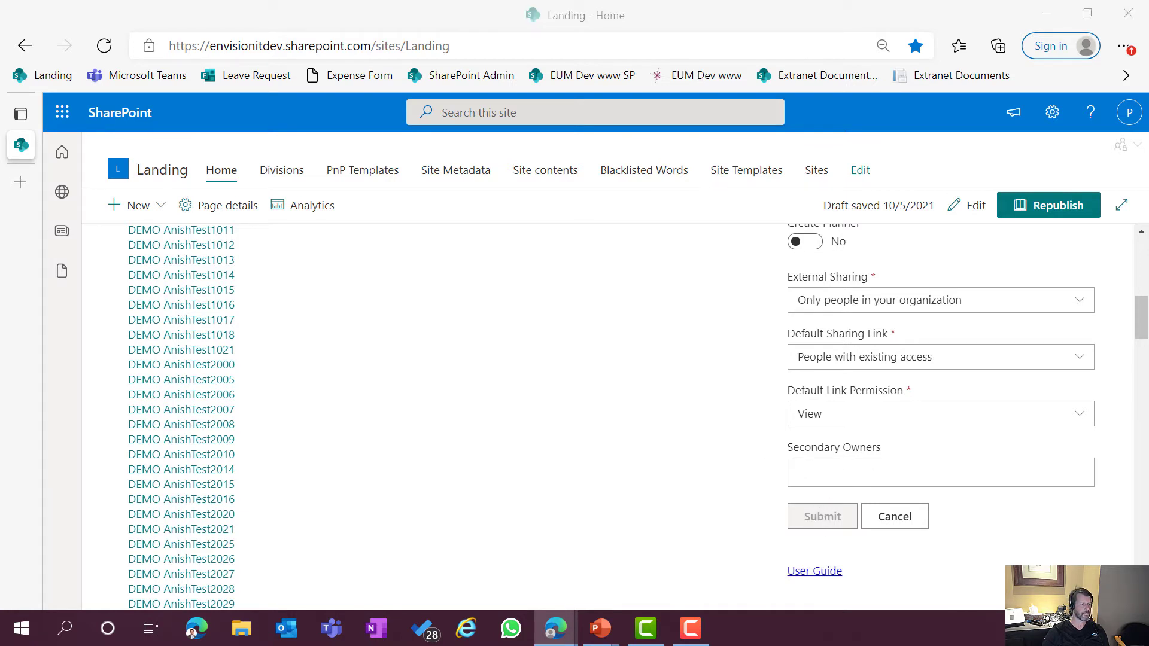
key("alt+Tab")
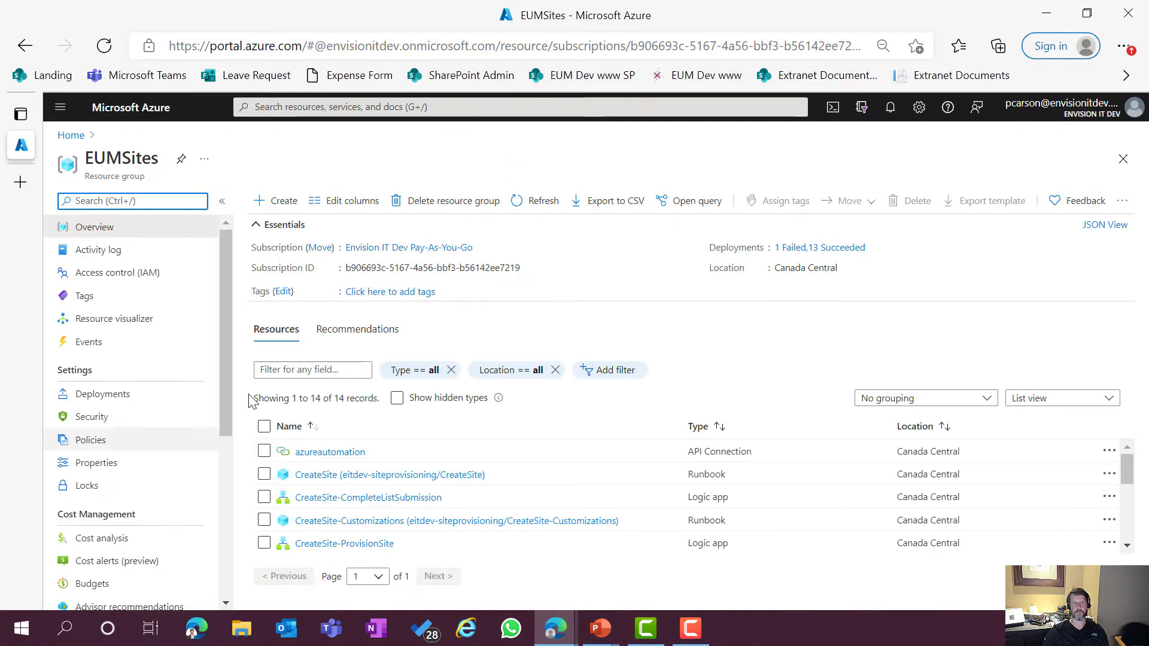
Sort the EUMSites resources by type and open the CreateSite-SubmitForm logic app.
left_click(704, 432)
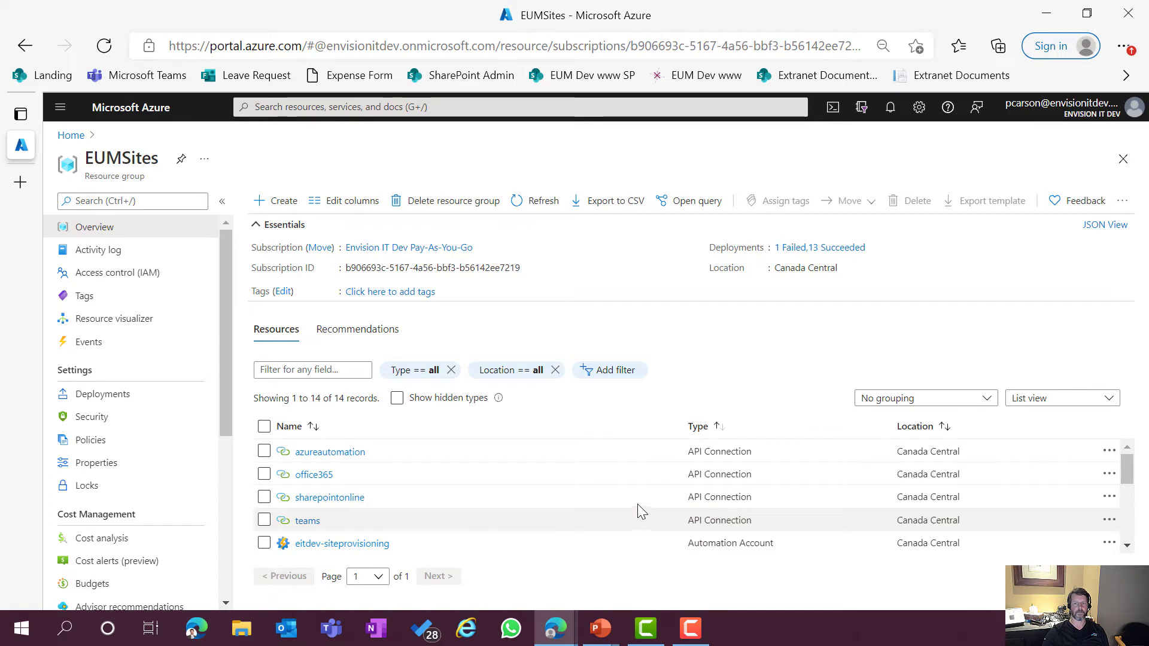
scroll(636, 498, "down", 1)
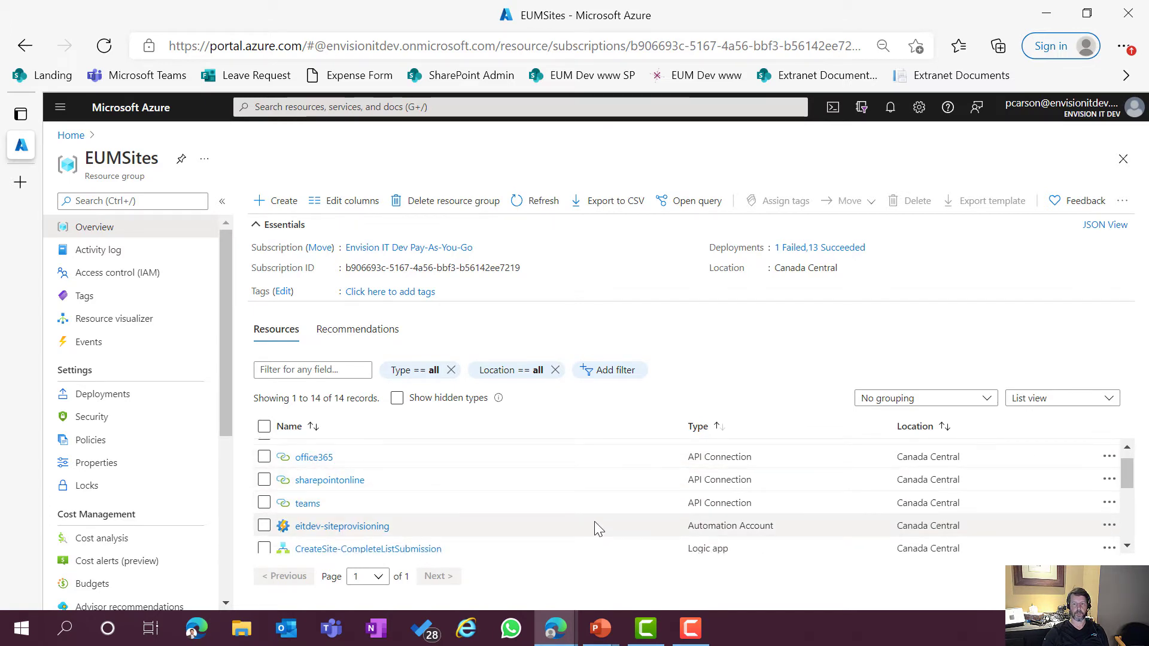
scroll(594, 521, "down", 2)
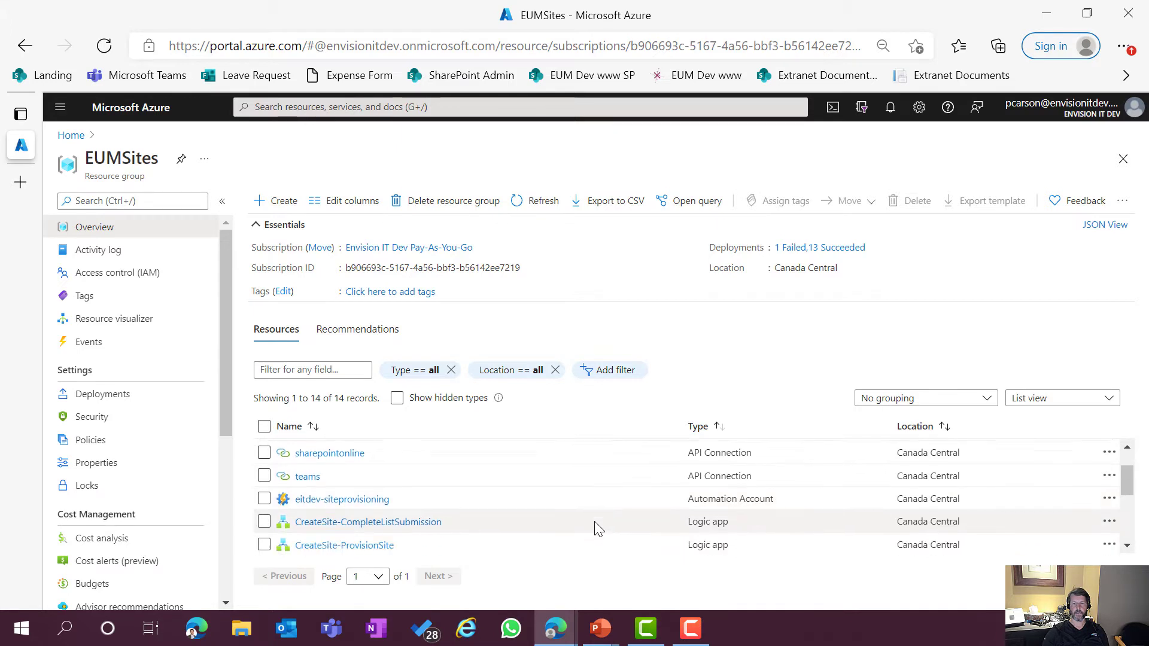
scroll(594, 511, "down", 1)
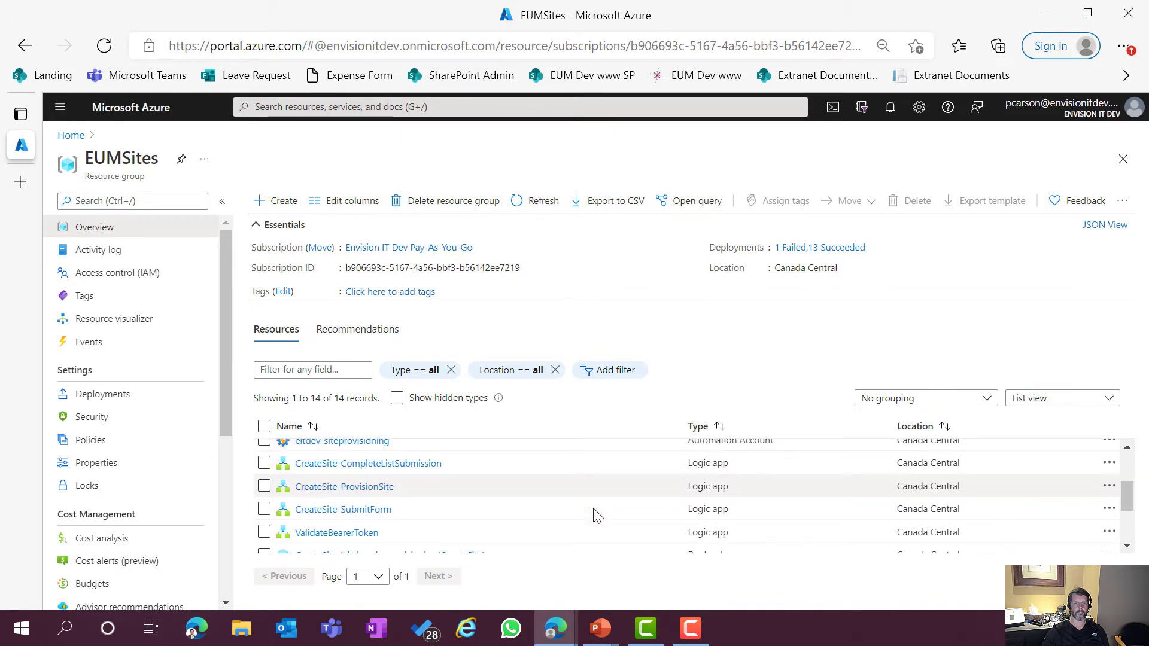
mouse_move(351, 518)
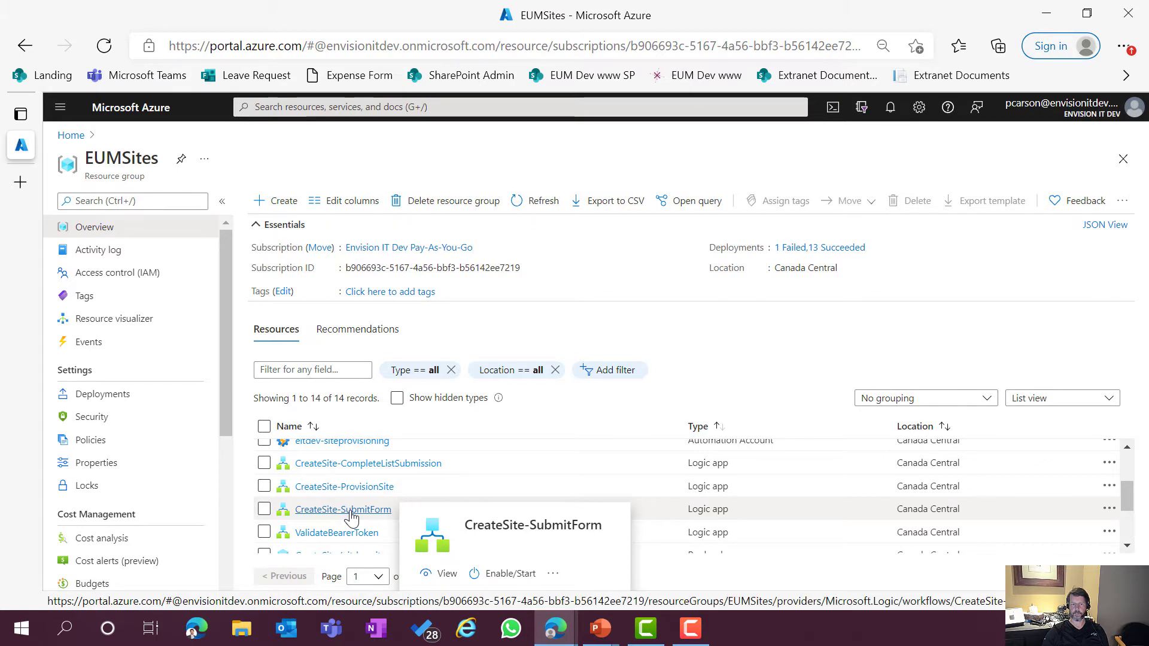
left_click(350, 512)
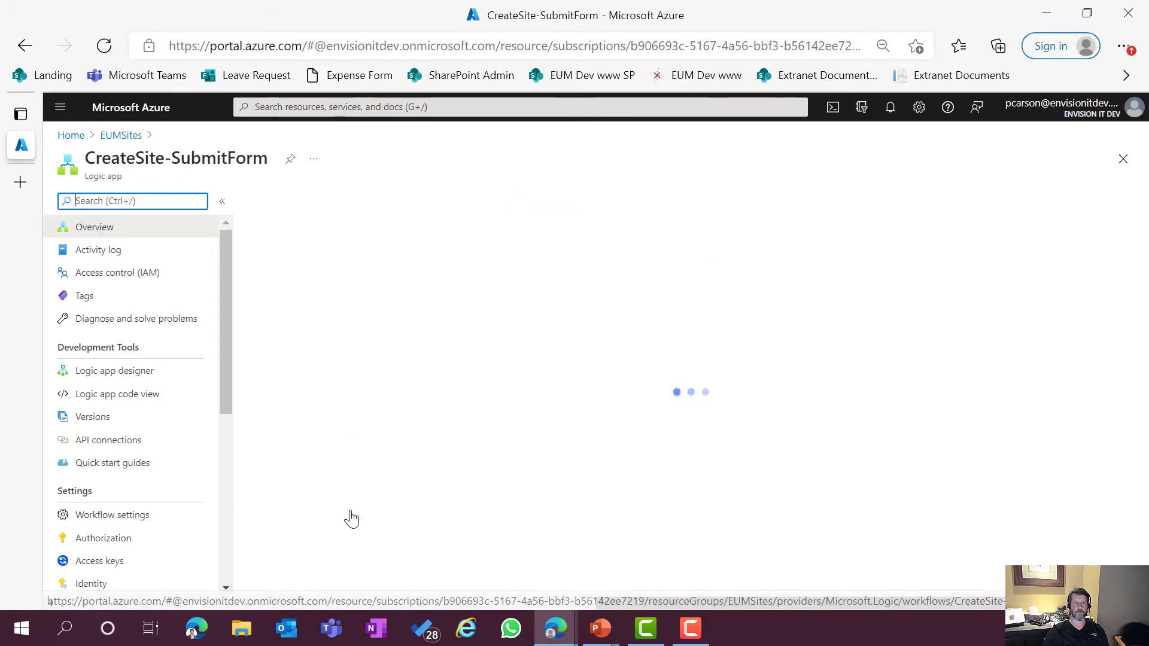
In the designer, expand the HTTP trigger and highlight the POST URL's sig= signature, then return to the overview.
left_click(389, 213)
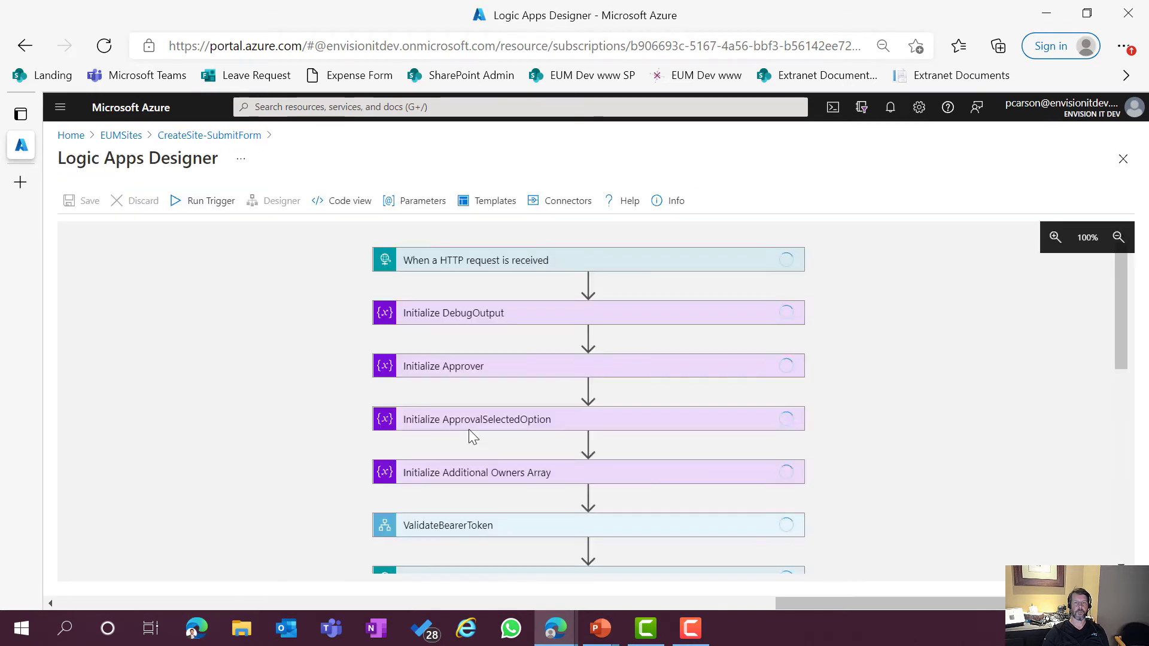
left_click(503, 270)
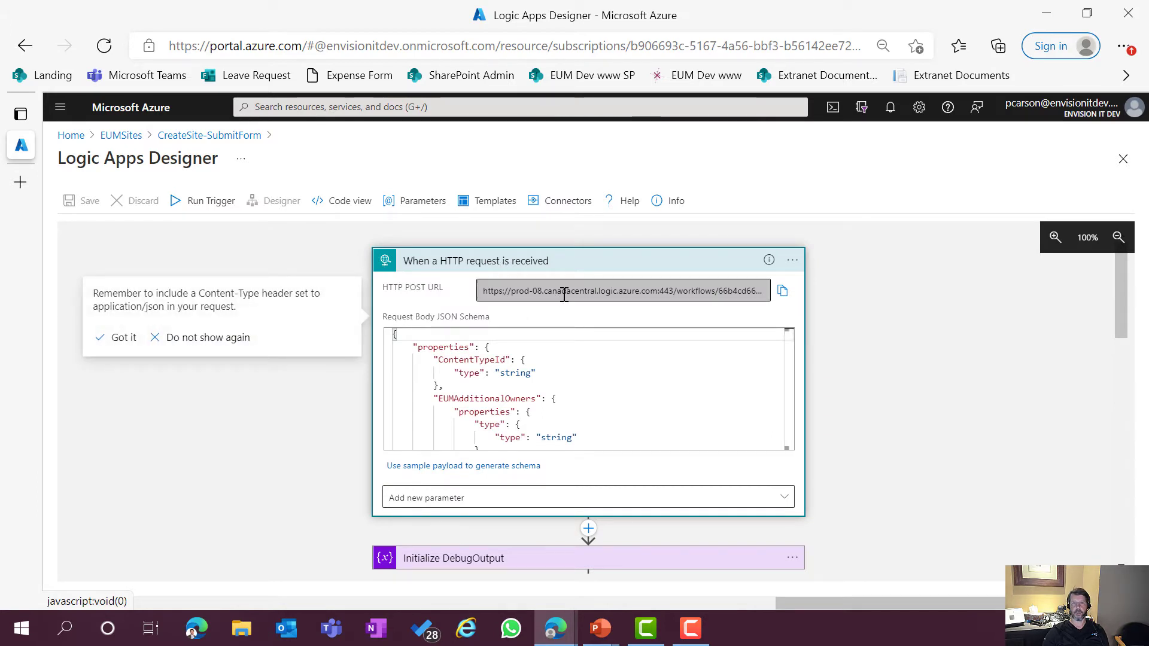
left_click_drag(665, 291, 775, 293)
left_click(534, 291)
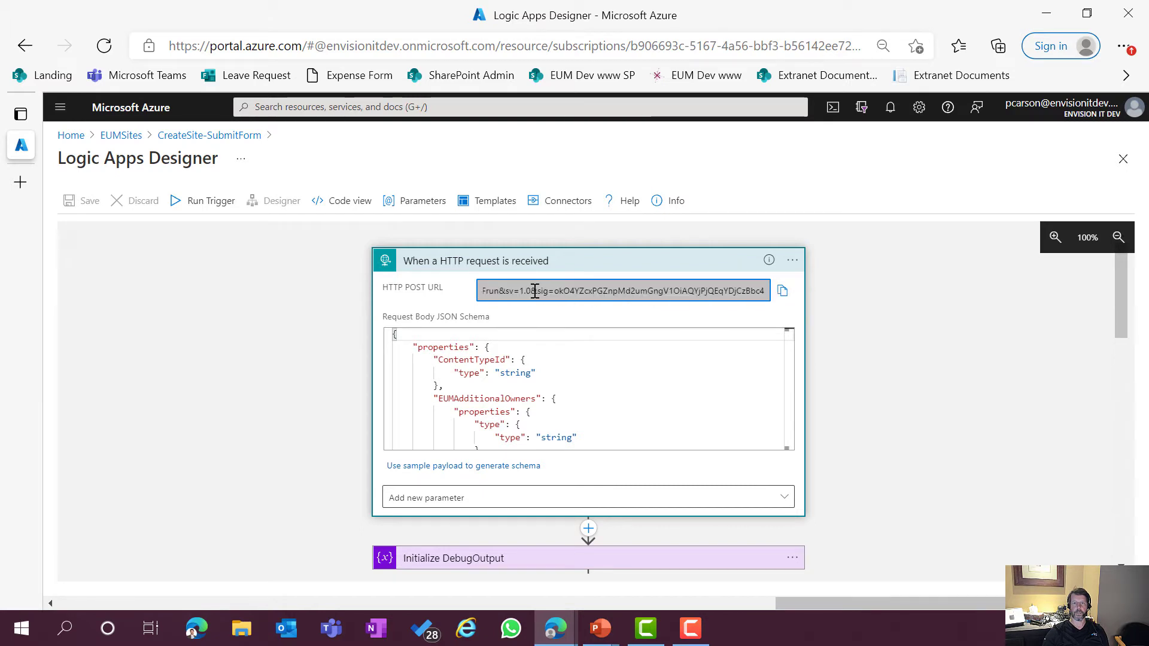
left_click_drag(542, 292, 778, 293)
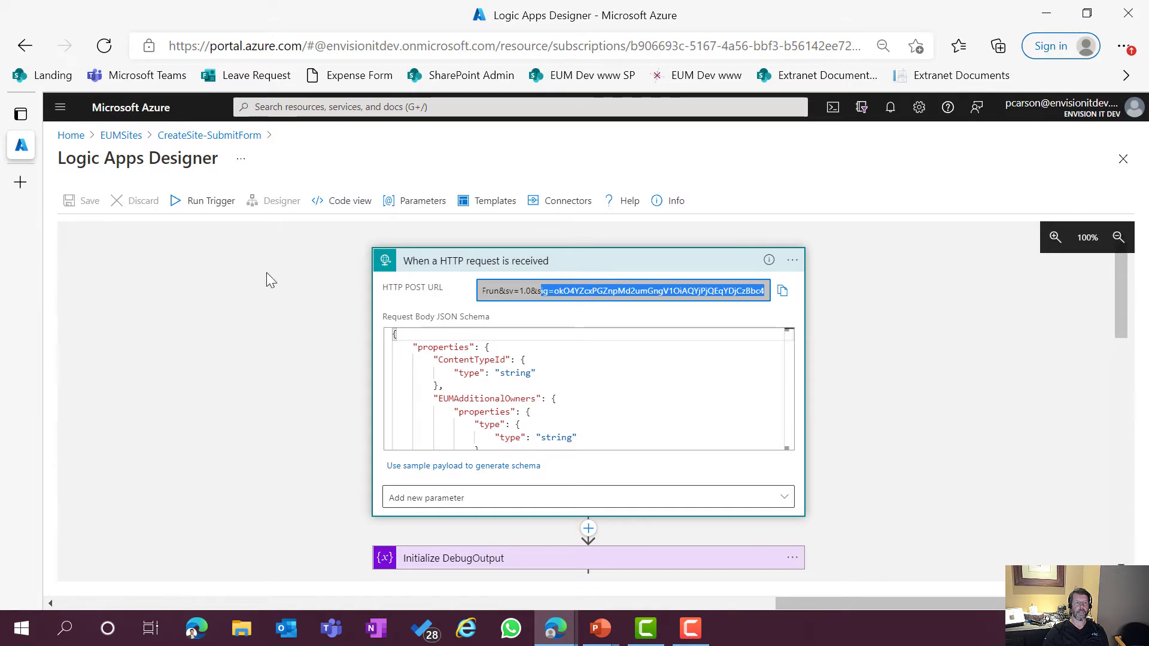
left_click(195, 136)
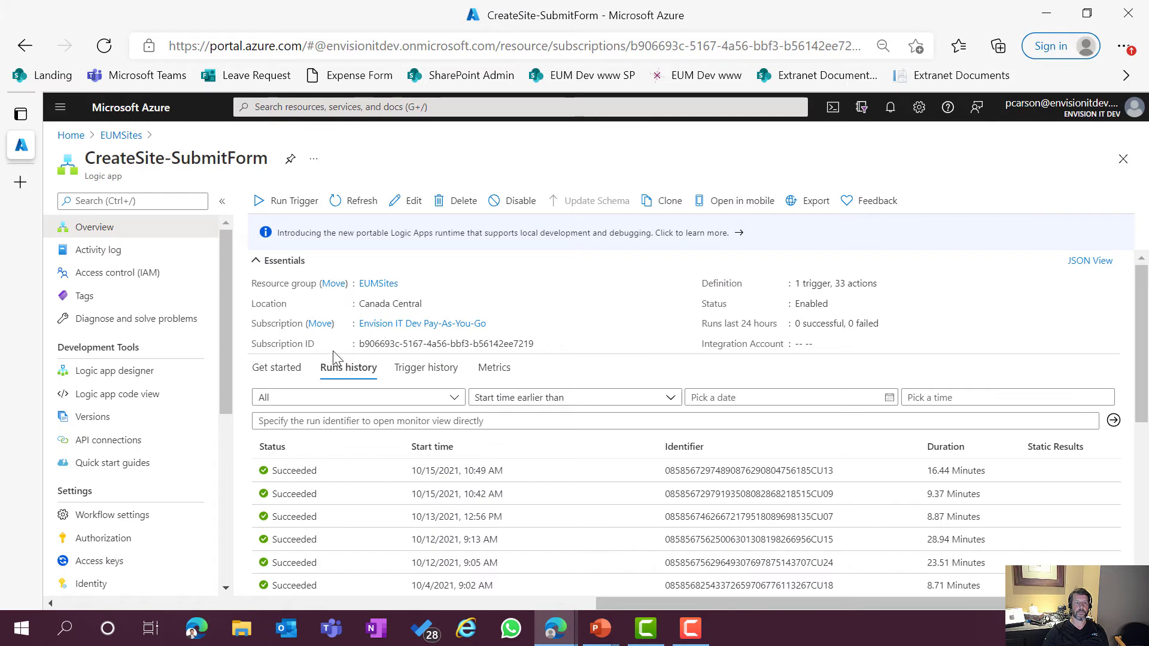
View the Azure AD Authentication policy with its Issuer and Audience claims, then return to EUMSites.
left_click(126, 538)
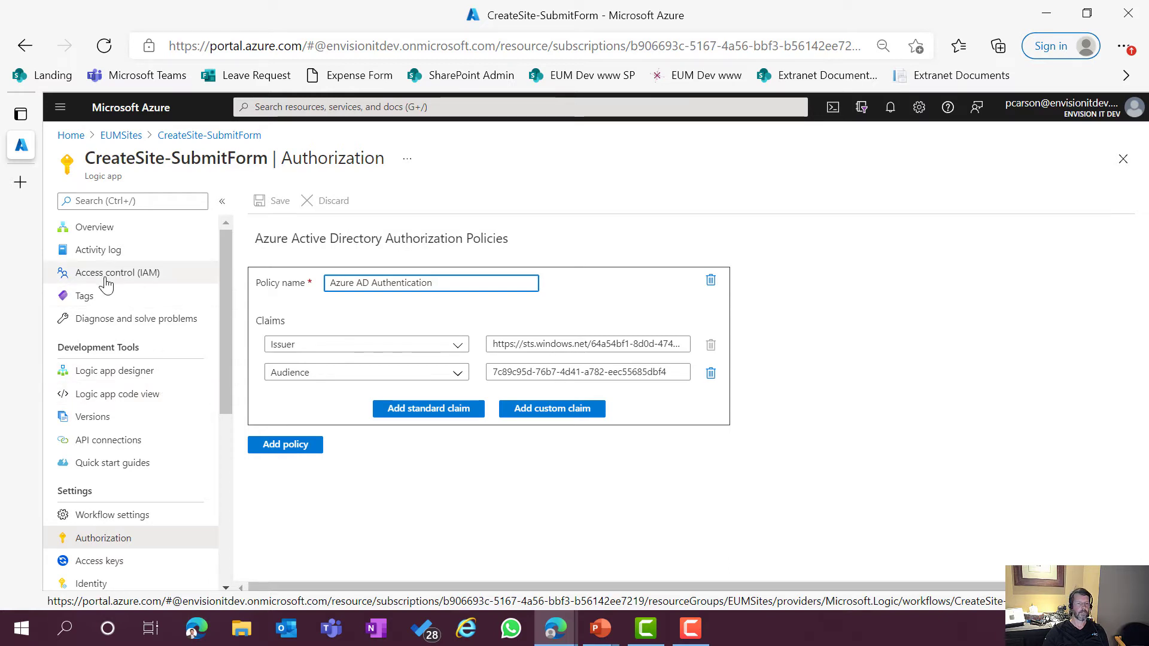
left_click(113, 137)
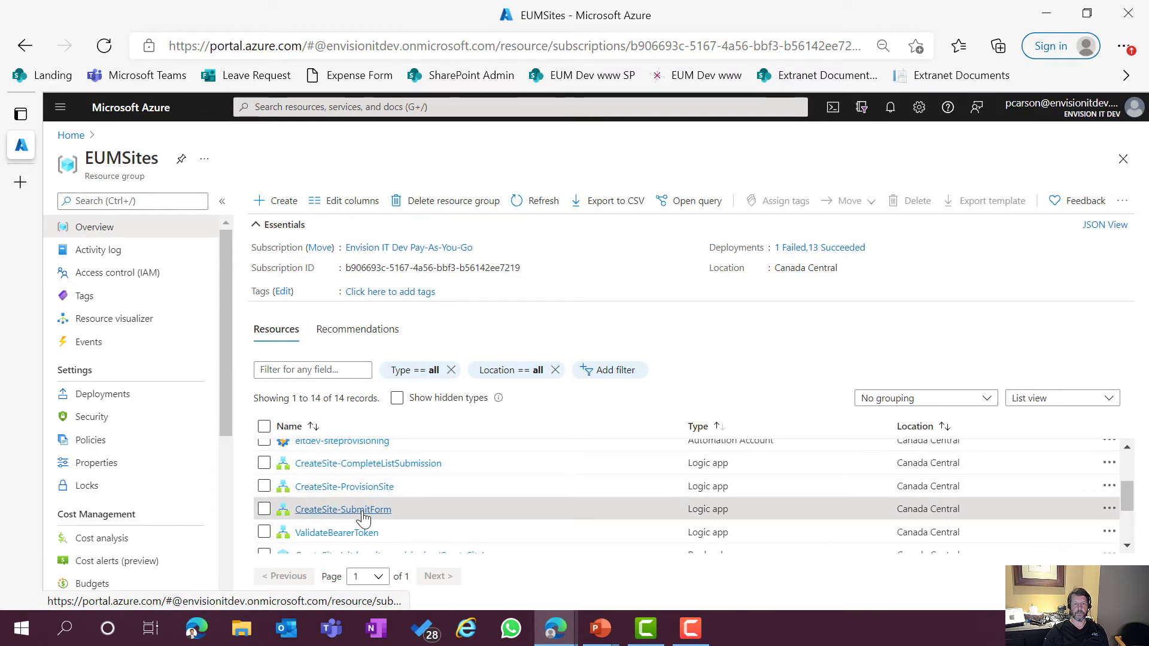
Expand the ValidateBearerToken action in the CreateSite-SubmitForm designer, then go back to EUMSites.
left_click(363, 513)
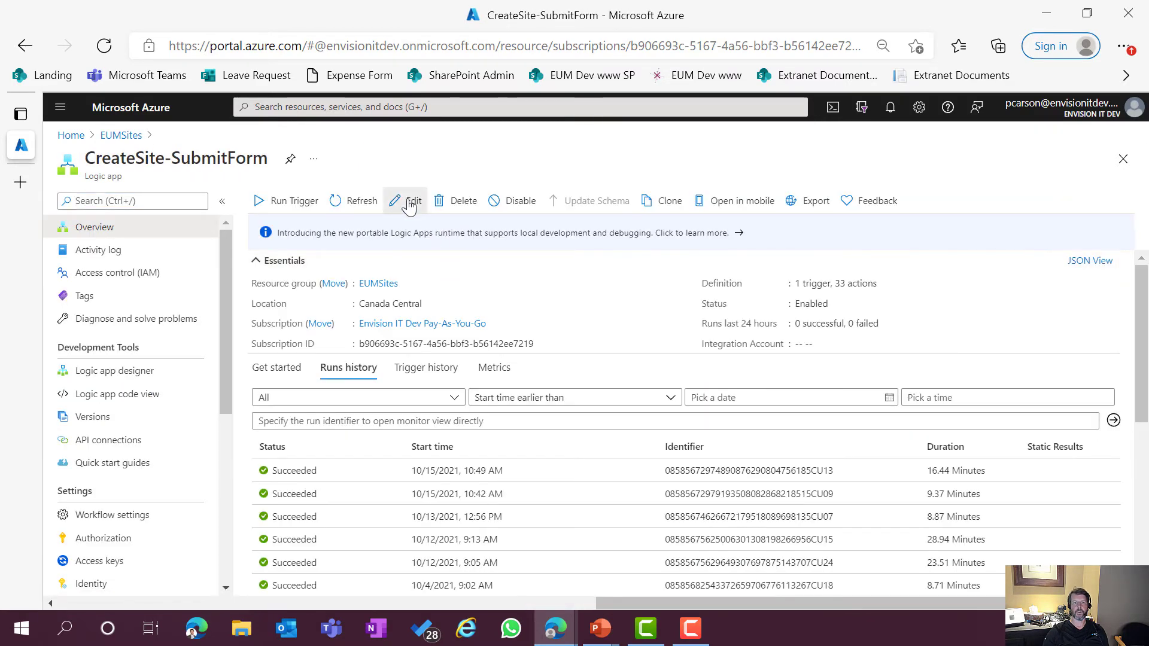
left_click(409, 203)
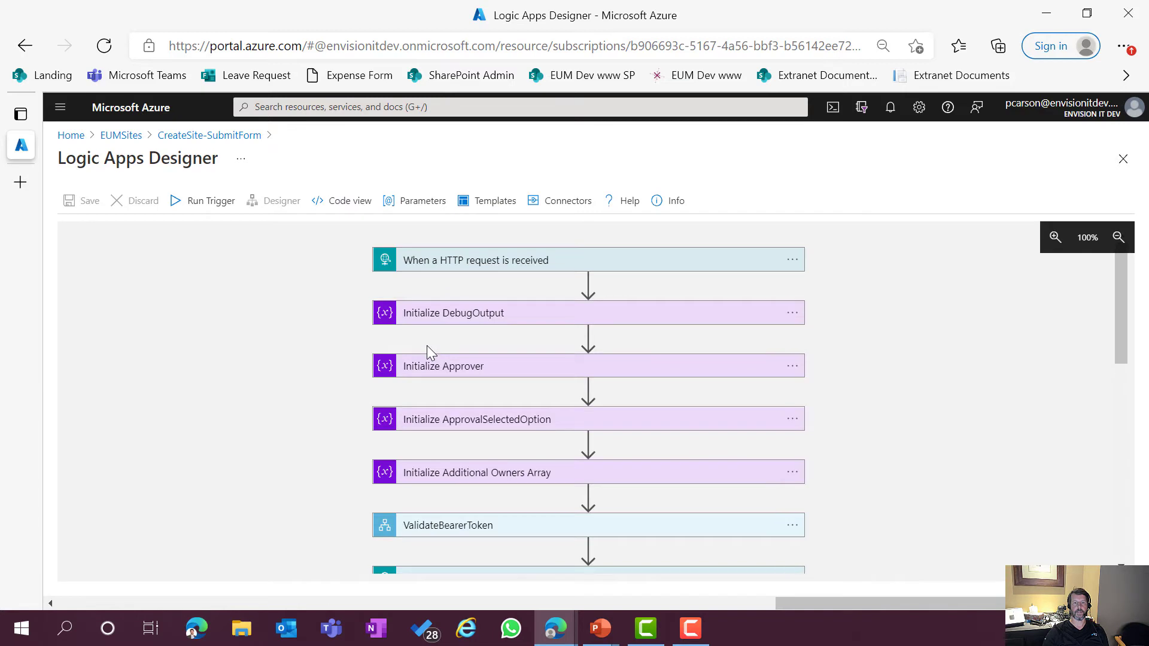
scroll(324, 403, "down", 2)
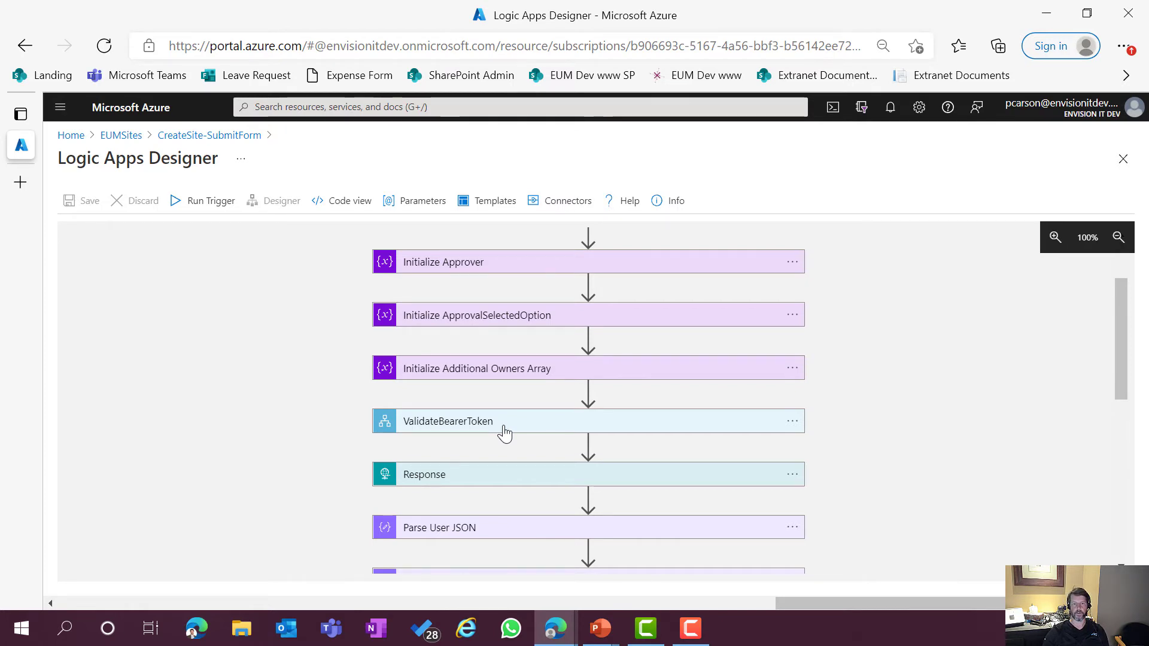
left_click(504, 432)
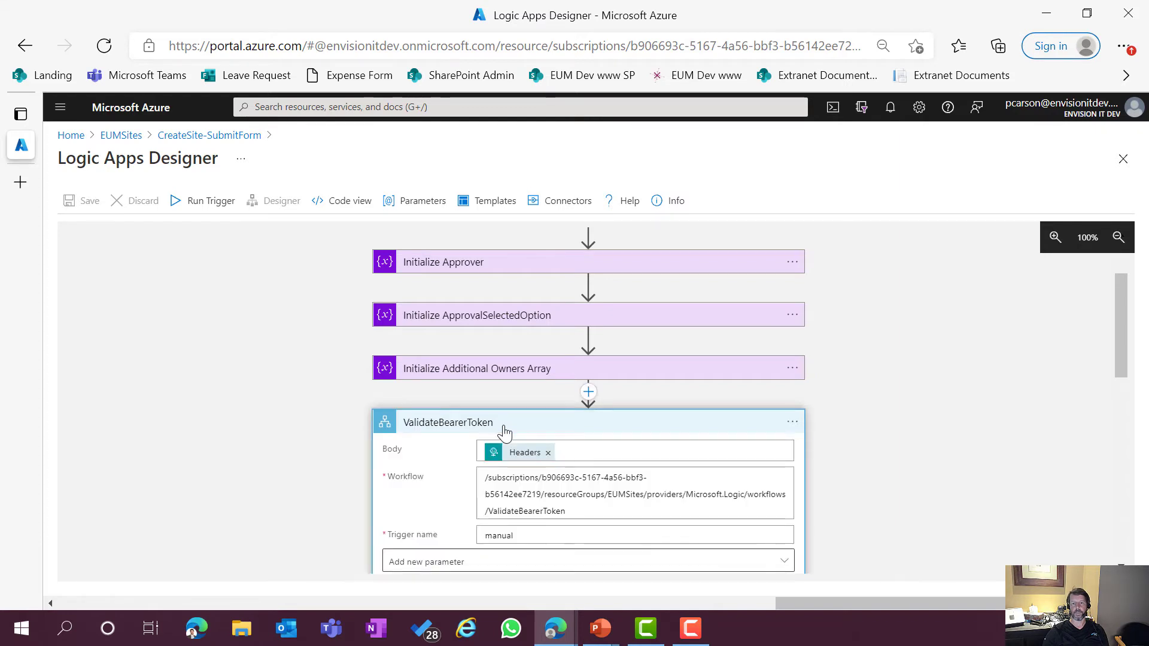
scroll(504, 432, "down", 2)
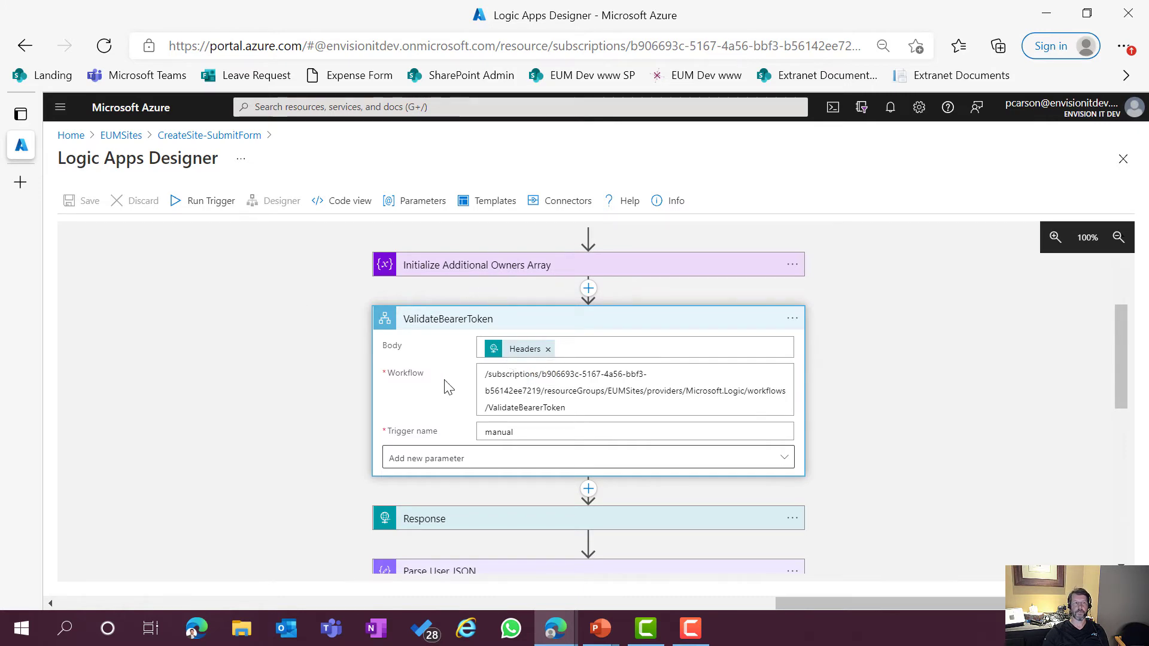
left_click(120, 135)
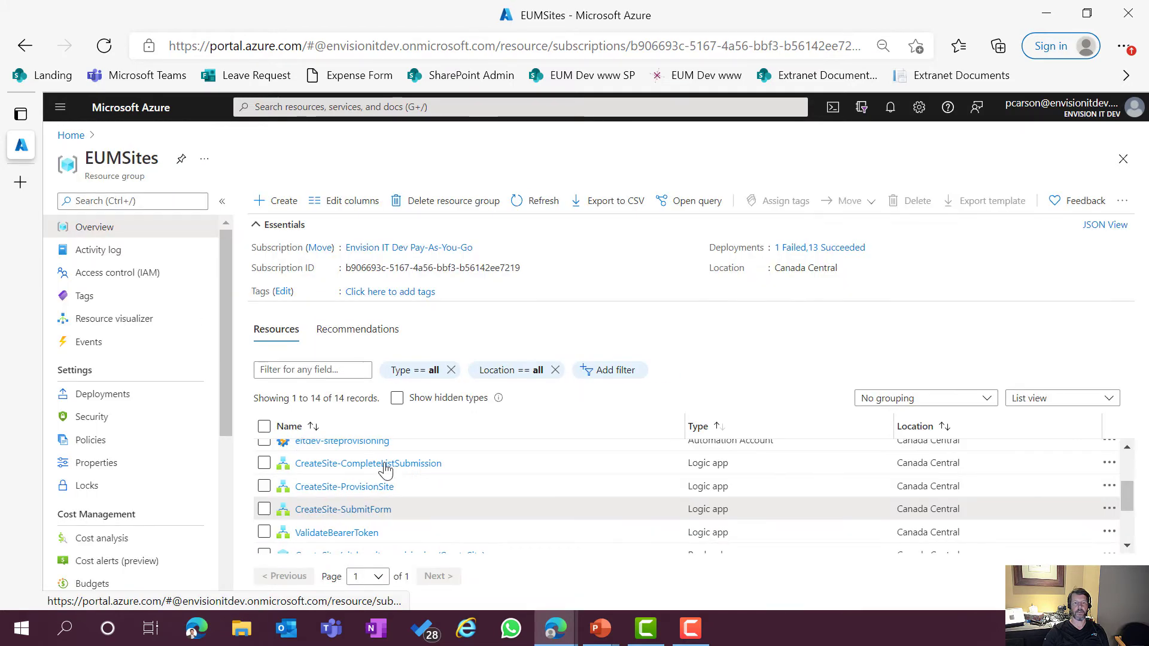
In the ValidateBearerToken designer, expand the decoding switch, Case 0, Case 2 and the Response (200, DecodedUserString).
left_click(365, 532)
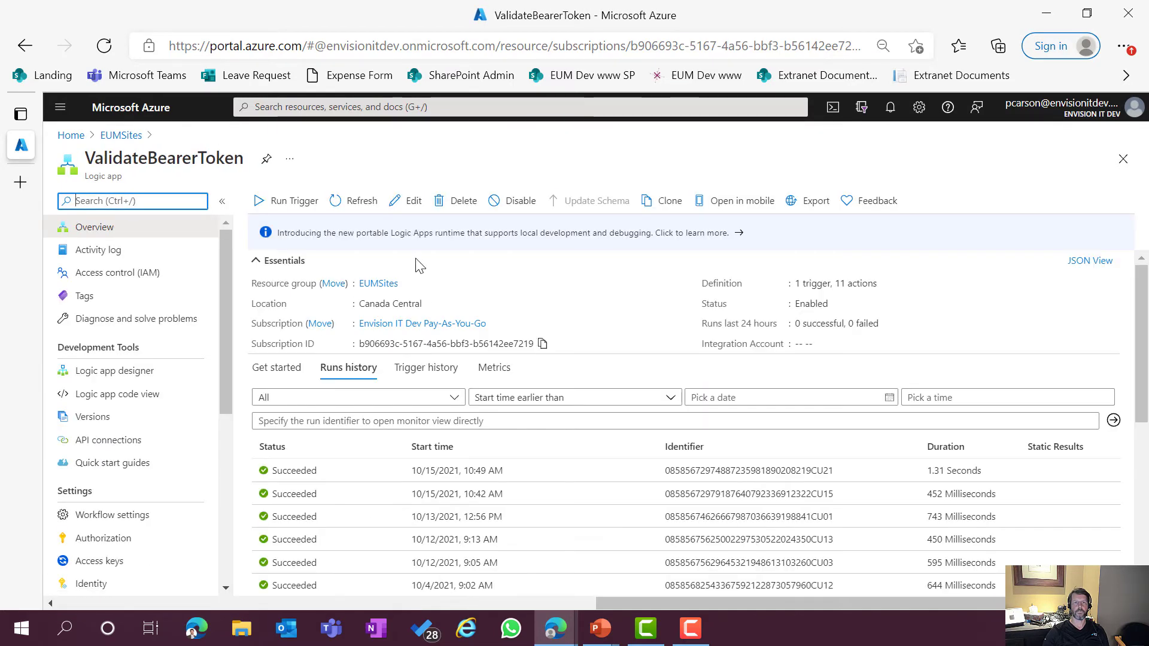
left_click(402, 200)
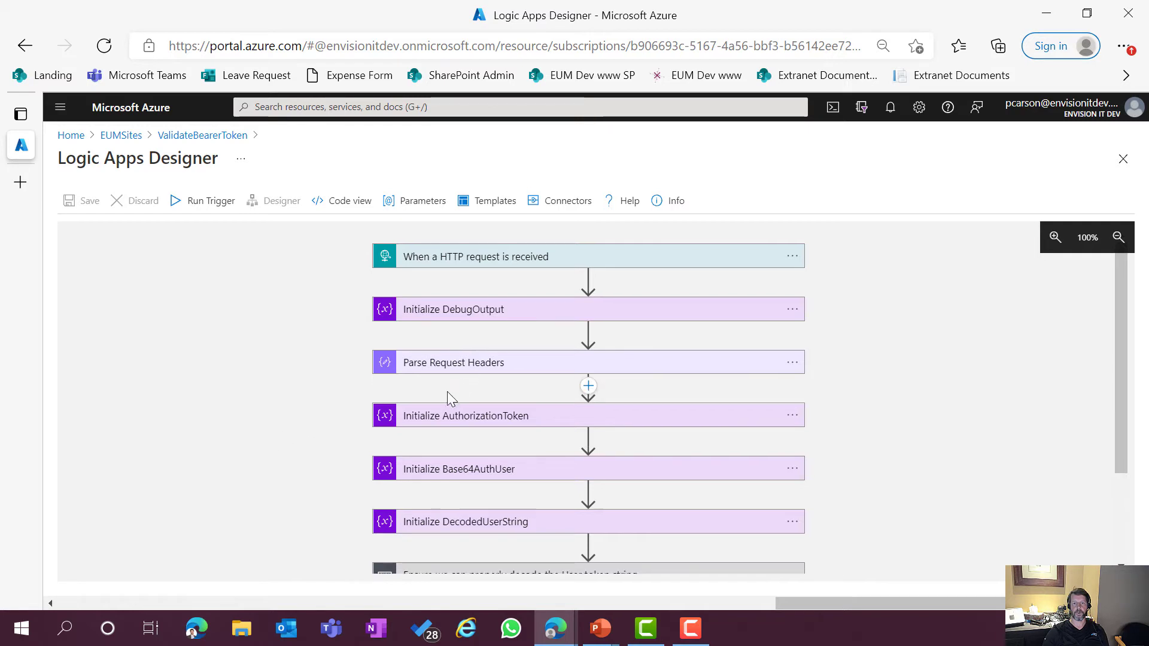
scroll(446, 391, "down", 2)
left_click(489, 448)
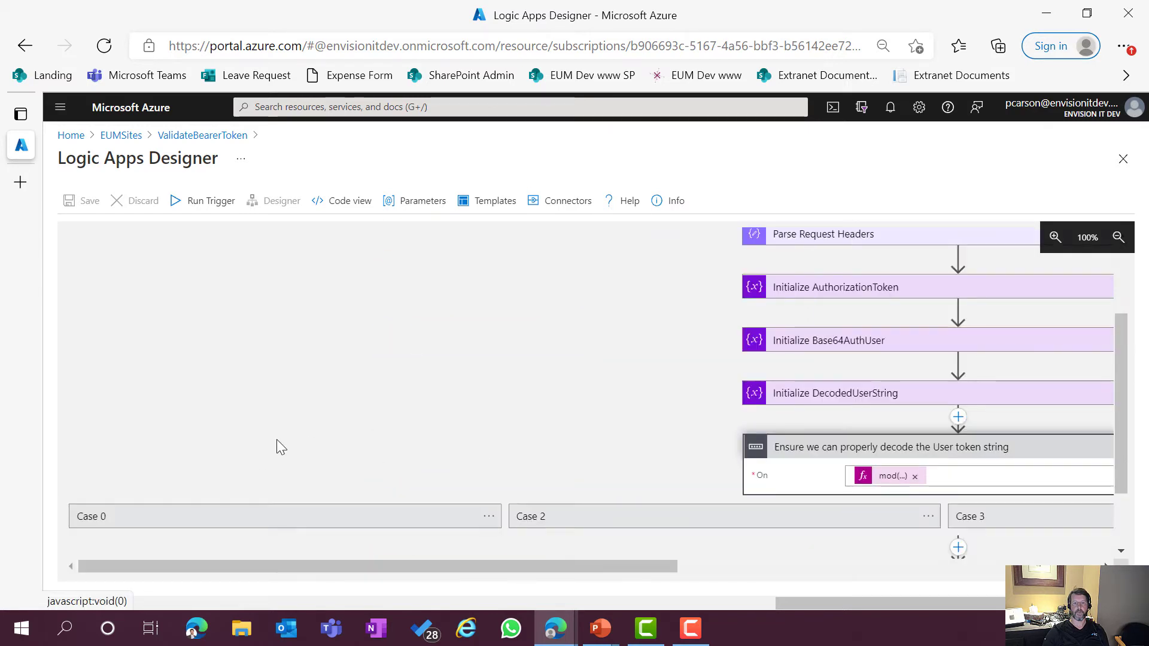
left_click(303, 442)
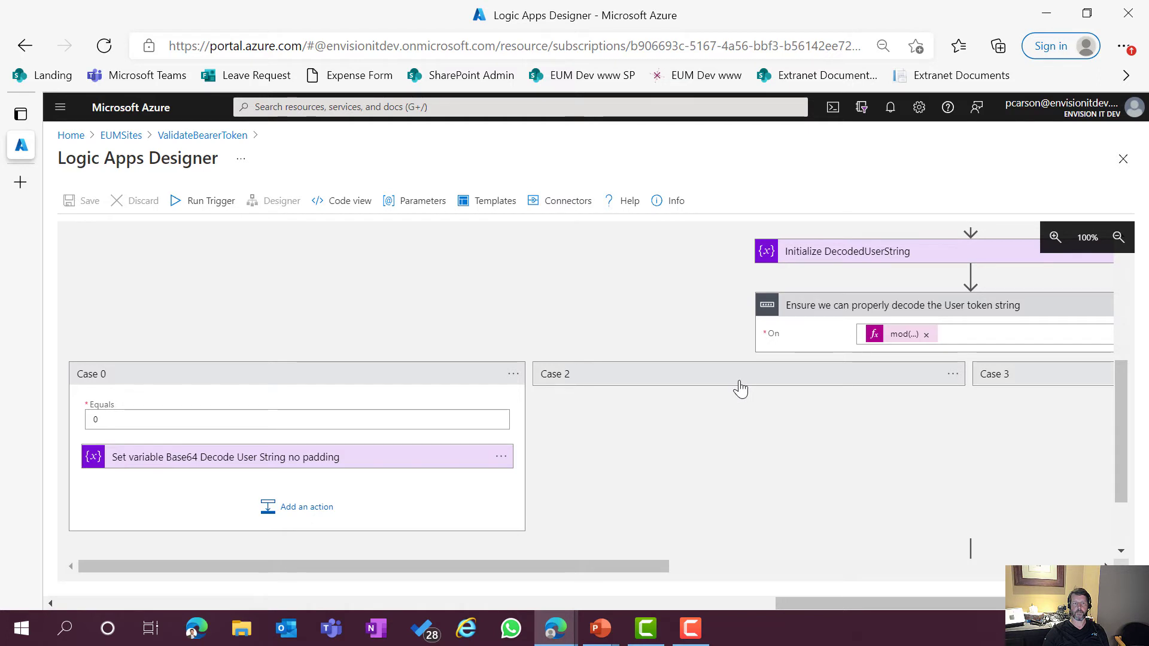
left_click(836, 386)
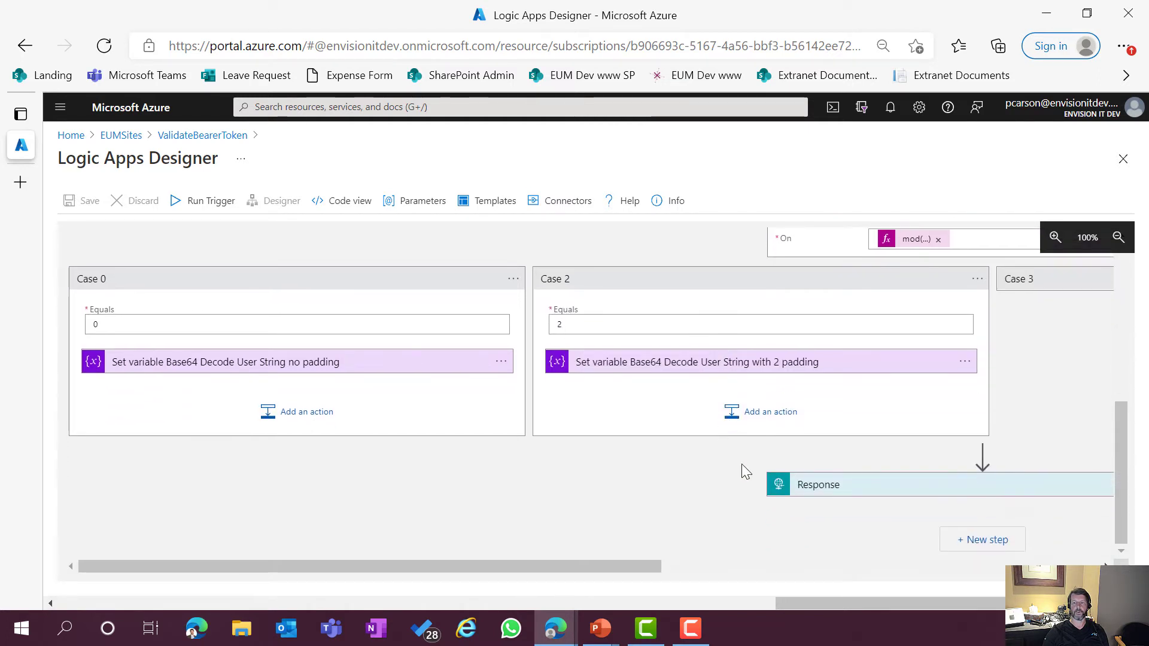
left_click(877, 485)
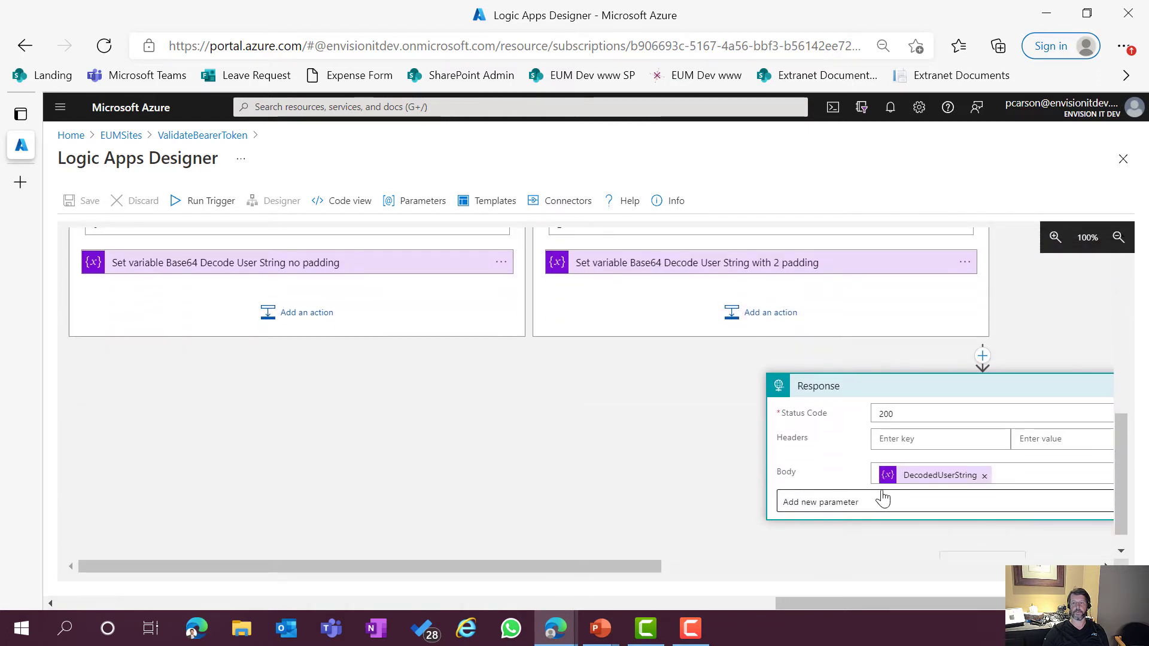